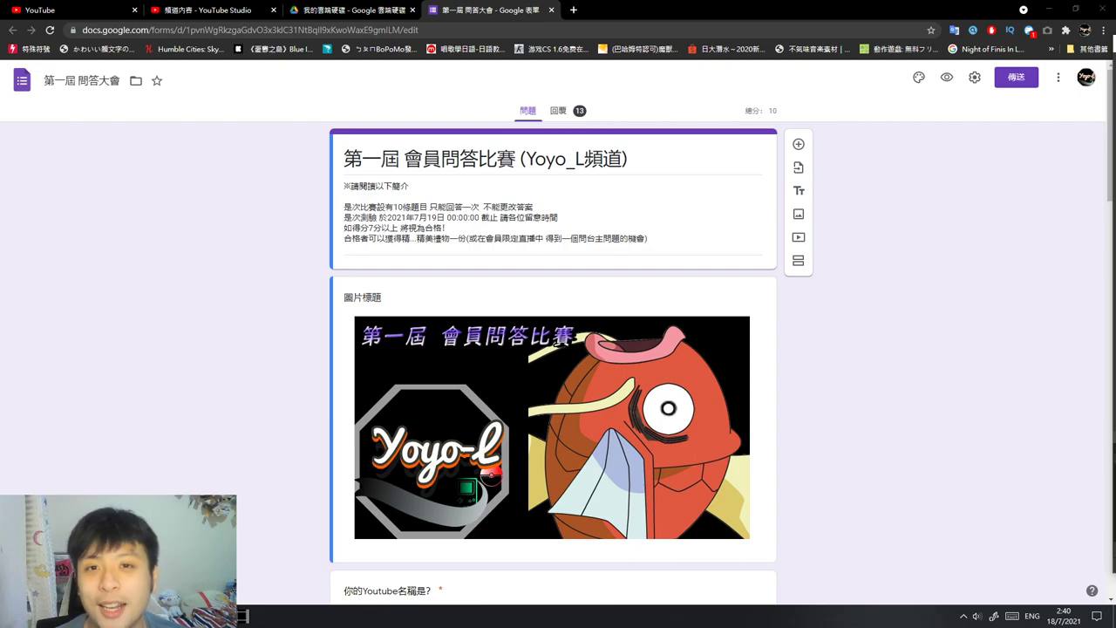
# Review the quiz rules and the deadline line in the form's description
pyautogui.moveTo(407, 243); pyautogui.dragTo(466, 241)
pyautogui.click(465, 221)
pyautogui.moveTo(565, 217); pyautogui.dragTo(344, 217)
pyautogui.click(345, 217)
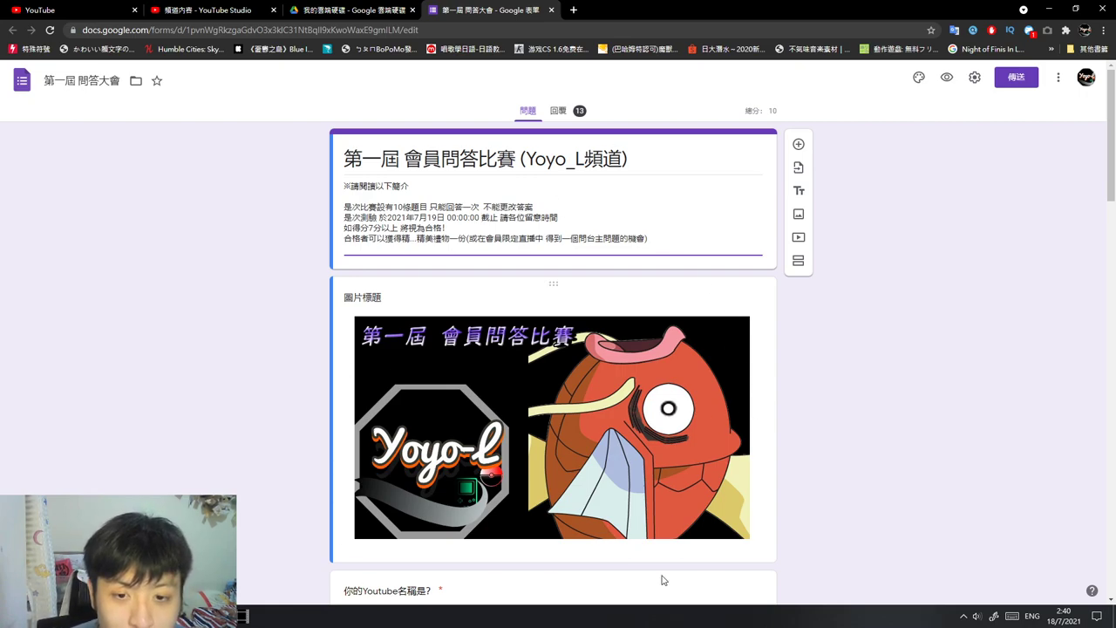
# Open the short-answer question "你的Youtube名稱是?" below the header image and review it
pyautogui.scroll(-1, 559, 366)
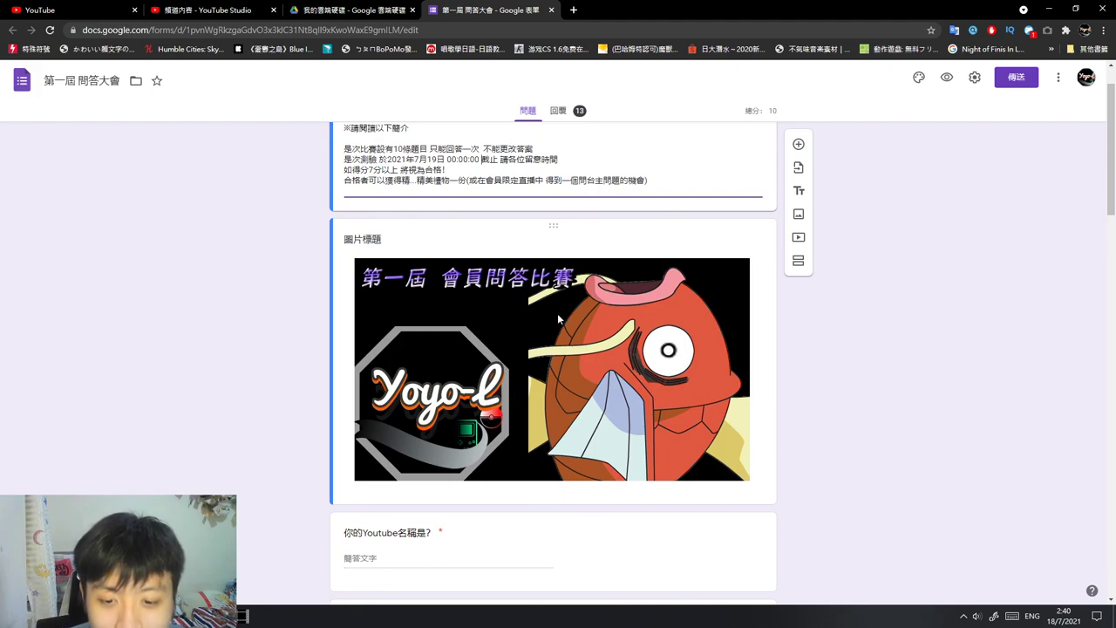
pyautogui.scroll(-1, 557, 313)
pyautogui.click(404, 473)
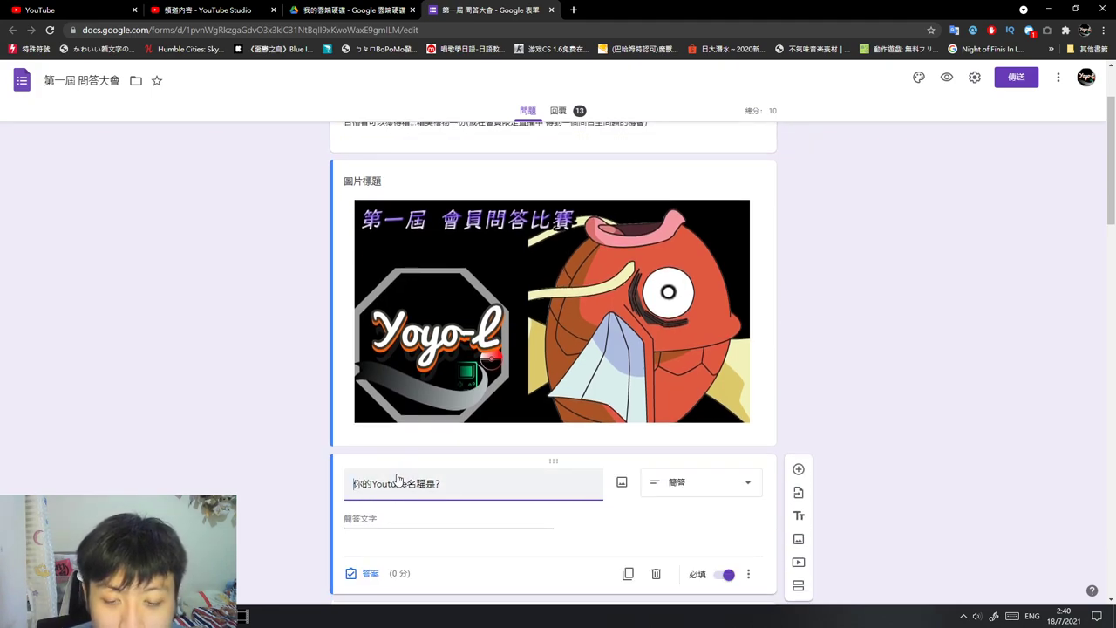
pyautogui.tripleClick(532, 480)
pyautogui.click(289, 460)
pyautogui.scroll(-2, 291, 460)
pyautogui.scroll(-1, 292, 456)
pyautogui.scroll(1, 288, 444)
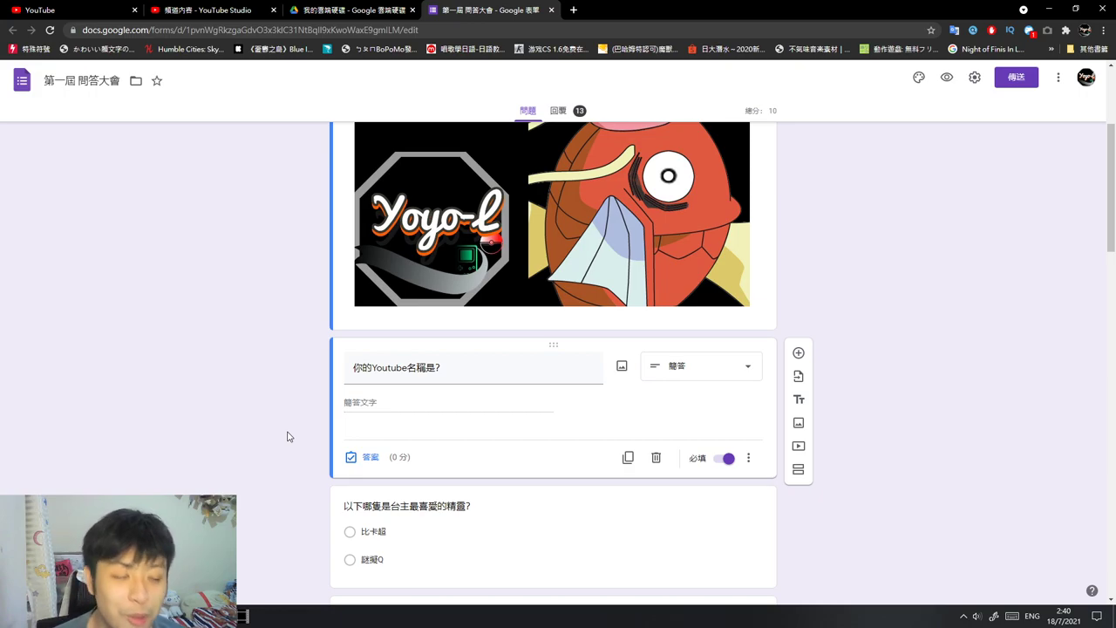
pyautogui.scroll(-1, 301, 414)
pyautogui.scroll(1, 314, 401)
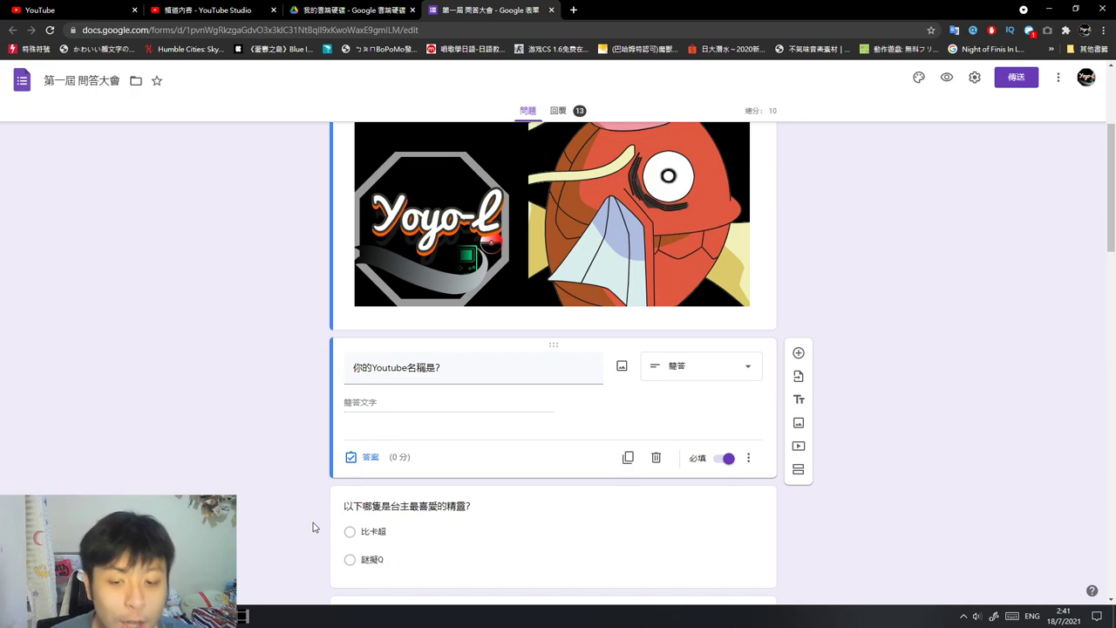
# Open the question "以下哪隻是台主最喜愛的精靈?" to check which option is marked as correct
pyautogui.scroll(-1, 395, 505)
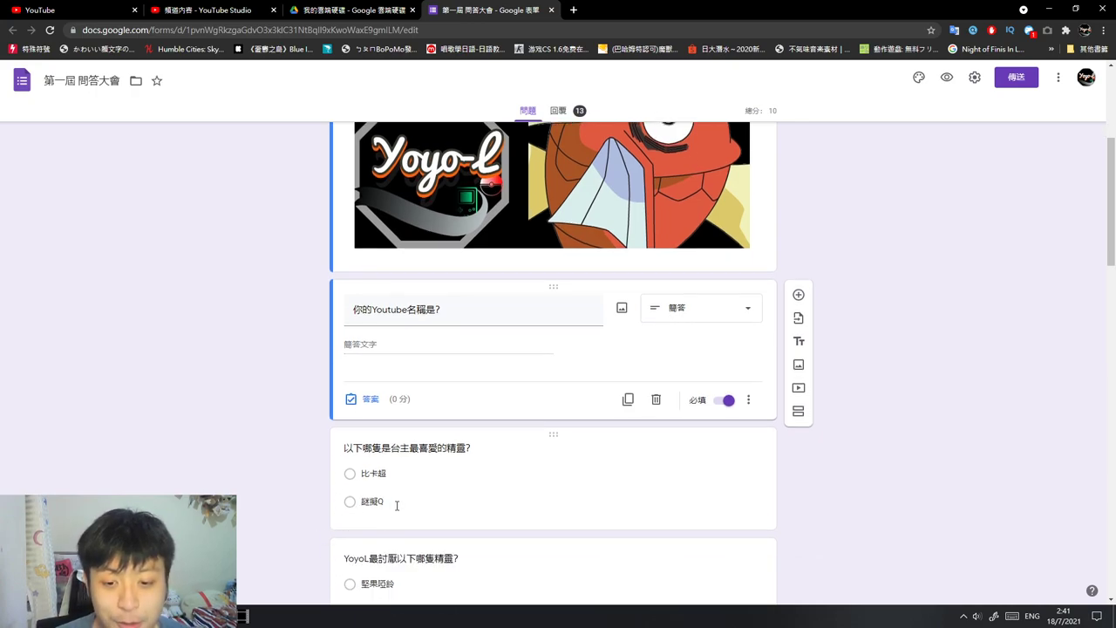
pyautogui.click(396, 506)
pyautogui.click(268, 459)
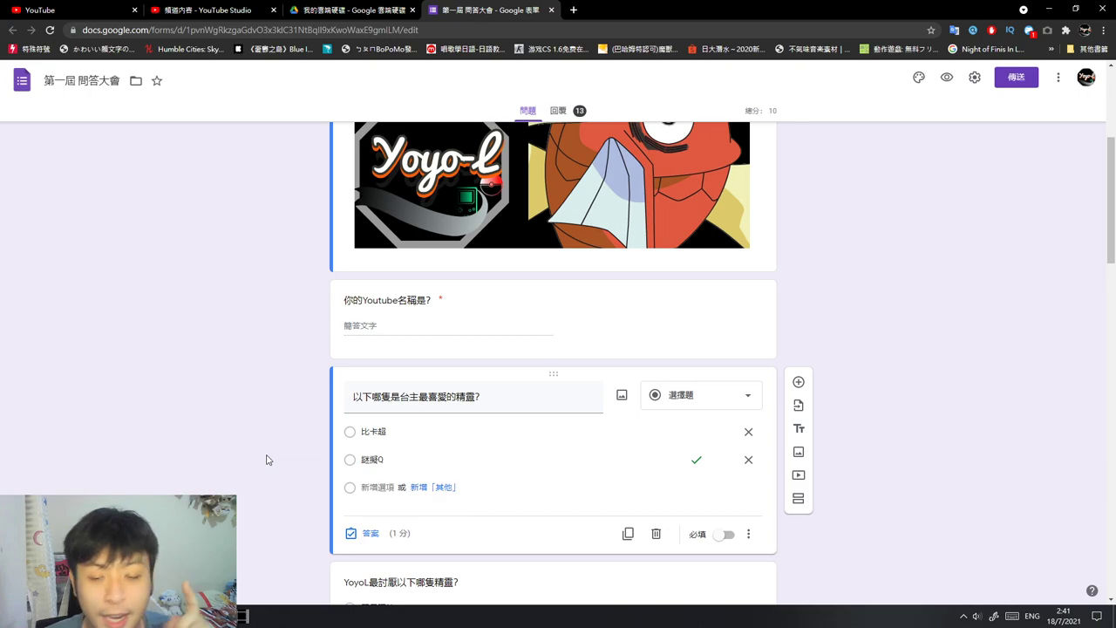
# Open the question "YoyoL最討厭以下哪隻精靈?" to check which option is marked as correct
pyautogui.scroll(-2, 262, 422)
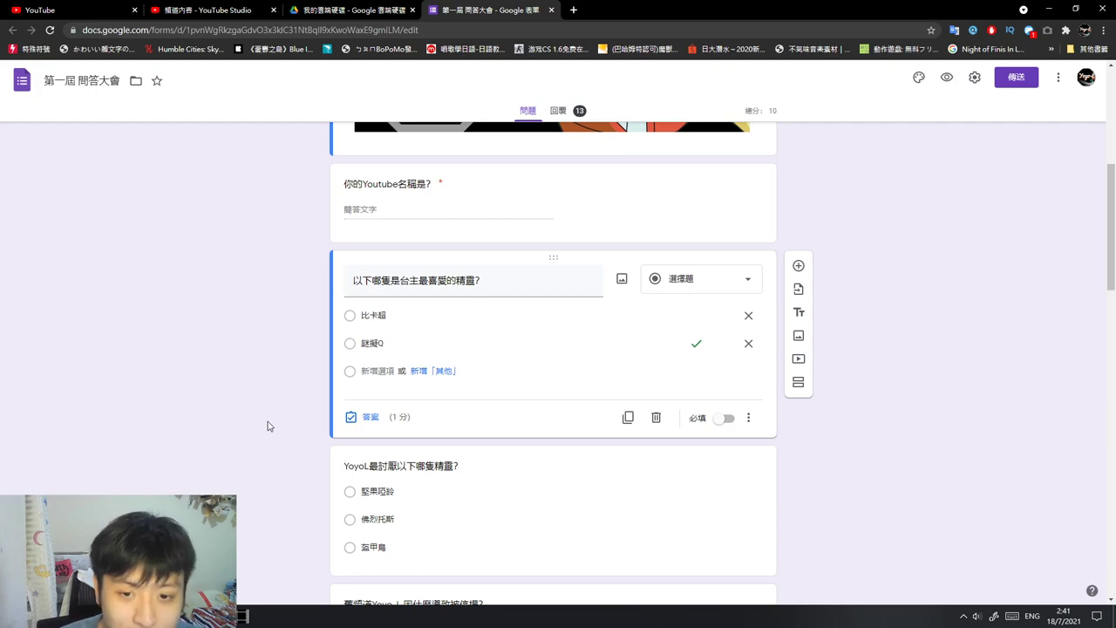
pyautogui.hotkey('ctrl', '+')
pyautogui.hotkey('ctrl', '+')
pyautogui.hotkey('ctrl', '+')
pyautogui.scroll(-4, 218, 410)
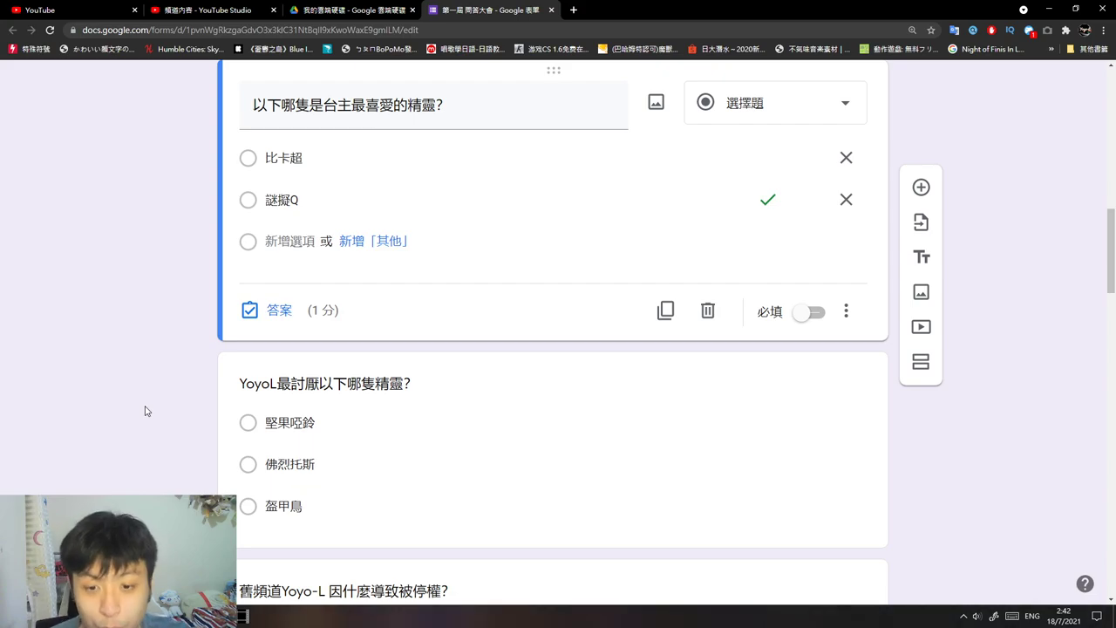
pyautogui.scroll(-1, 146, 411)
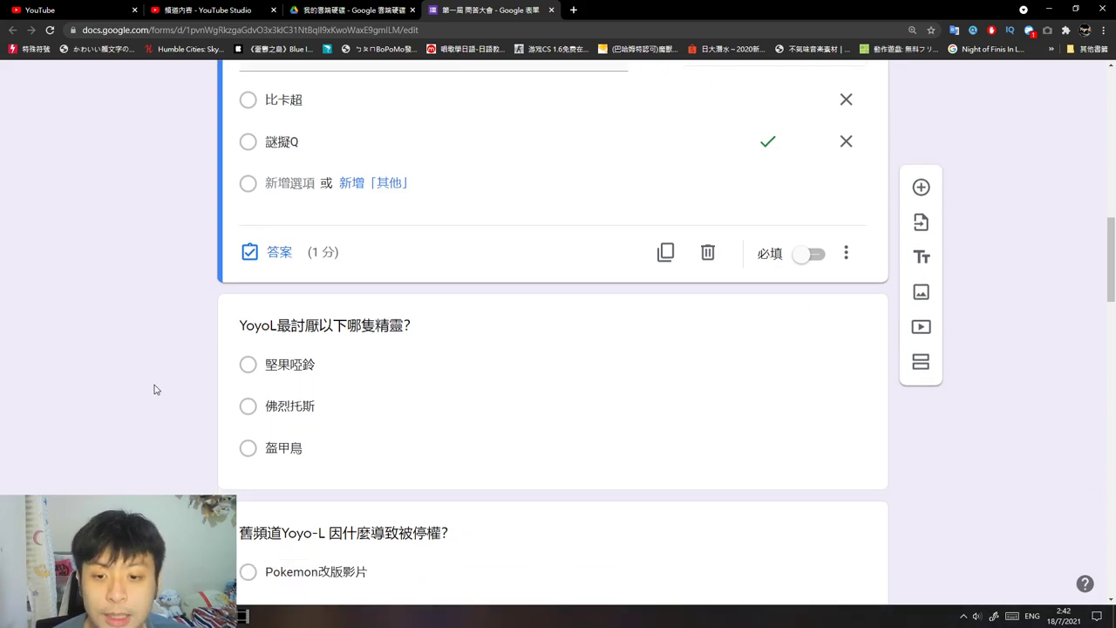
pyautogui.click(319, 384)
pyautogui.click(95, 361)
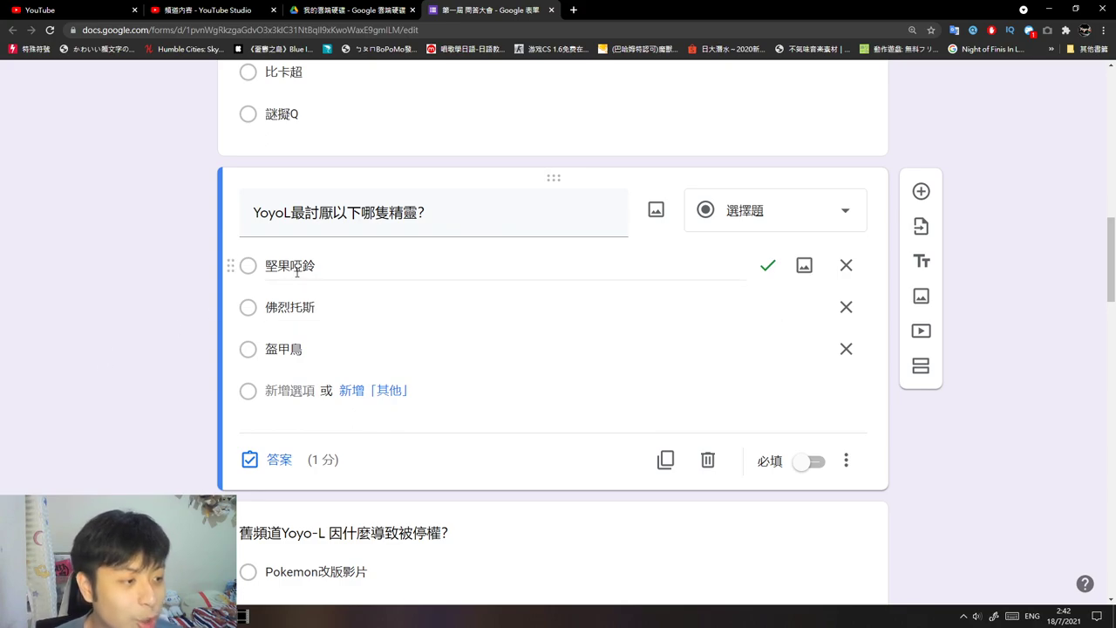
pyautogui.scroll(1, 139, 357)
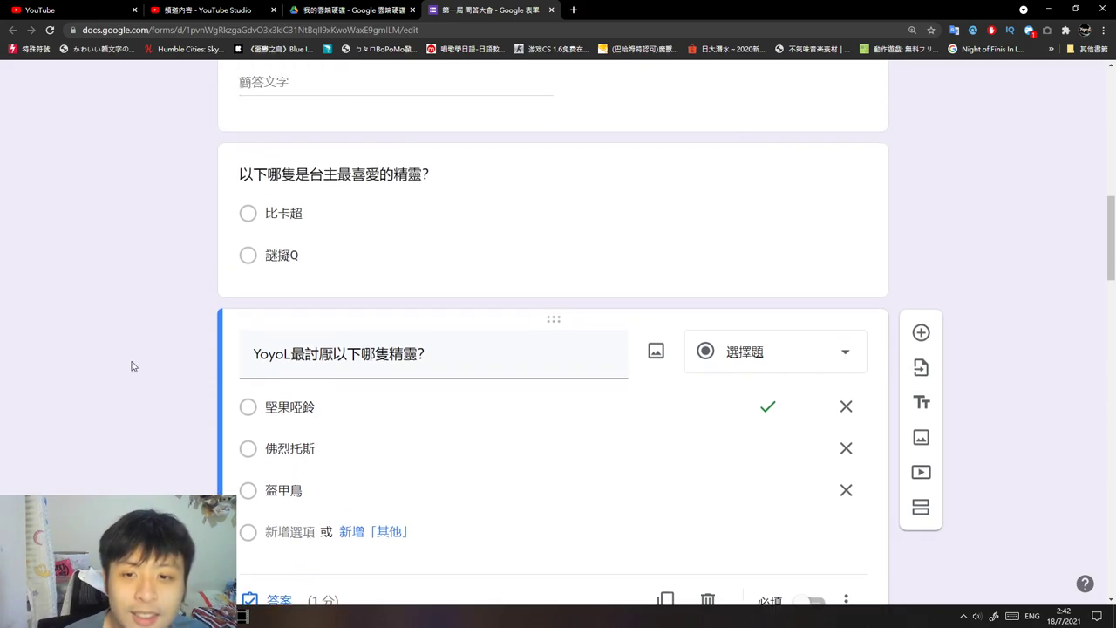
pyautogui.scroll(-1, 135, 360)
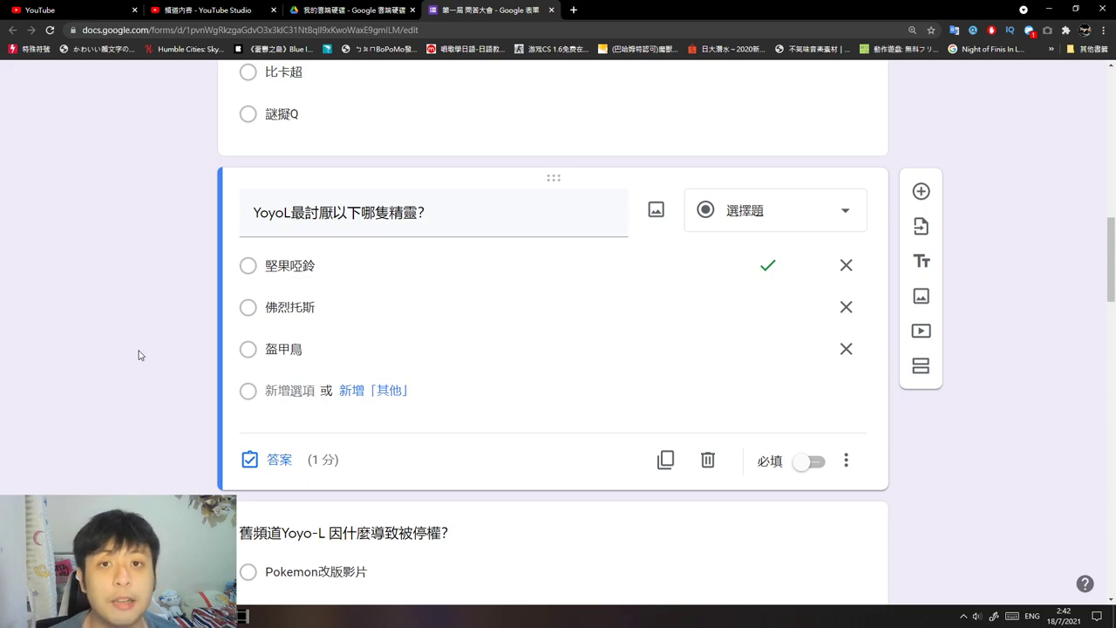
# Read the question "舊頻道Yoyo-L 因什麼導致被停權?" and open it to check its correct option
pyautogui.scroll(-2, 128, 349)
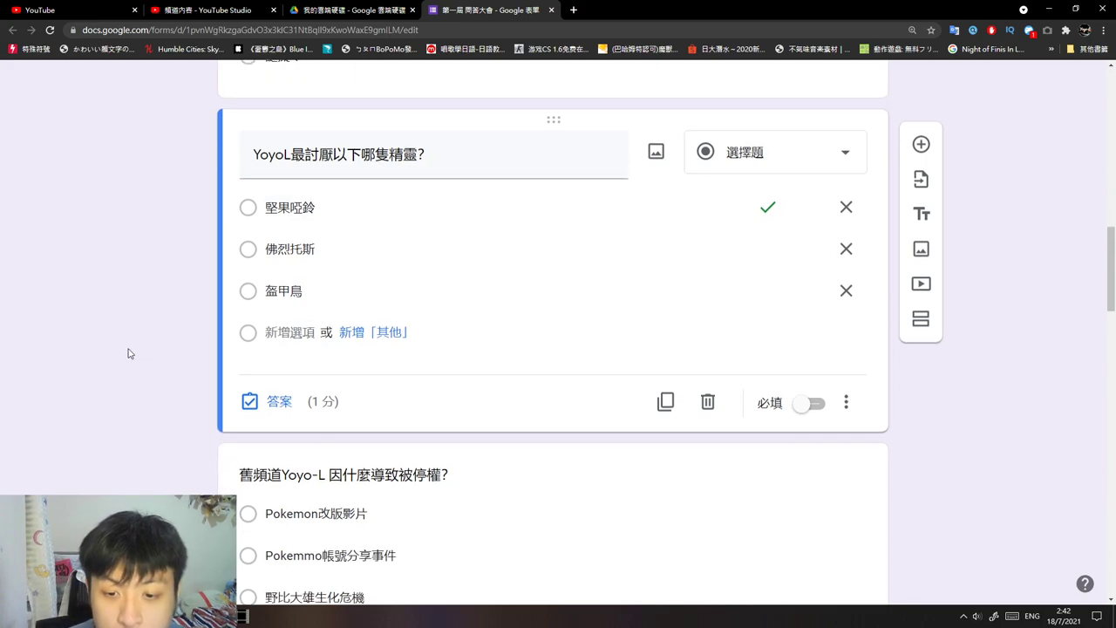
pyautogui.scroll(-1, 119, 326)
pyautogui.scroll(-1, 147, 332)
pyautogui.scroll(1, 97, 359)
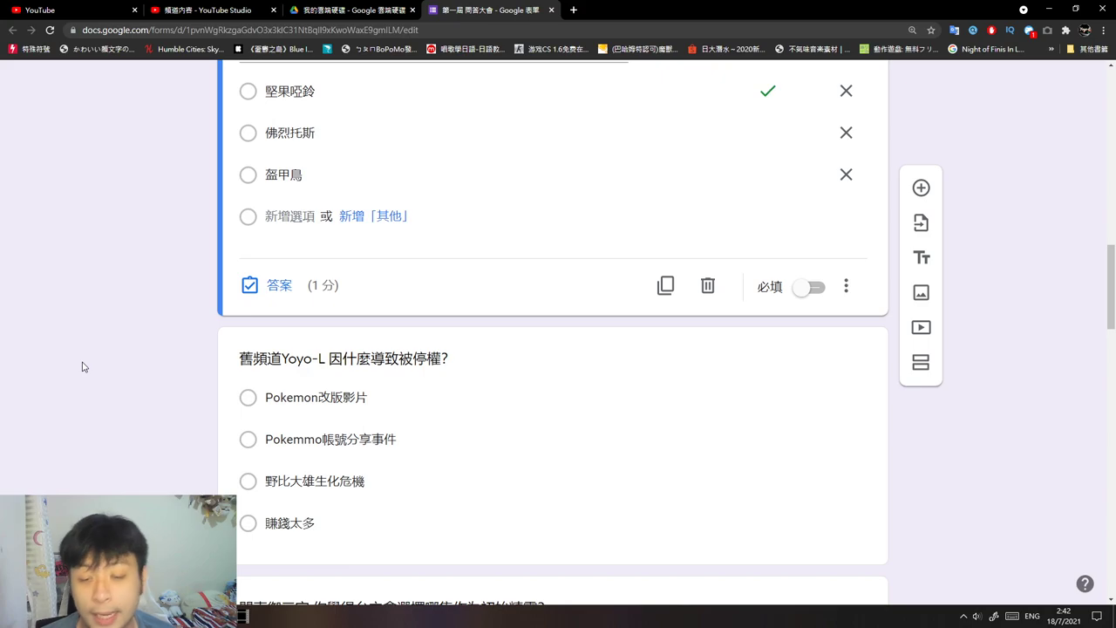
pyautogui.scroll(-1, 82, 366)
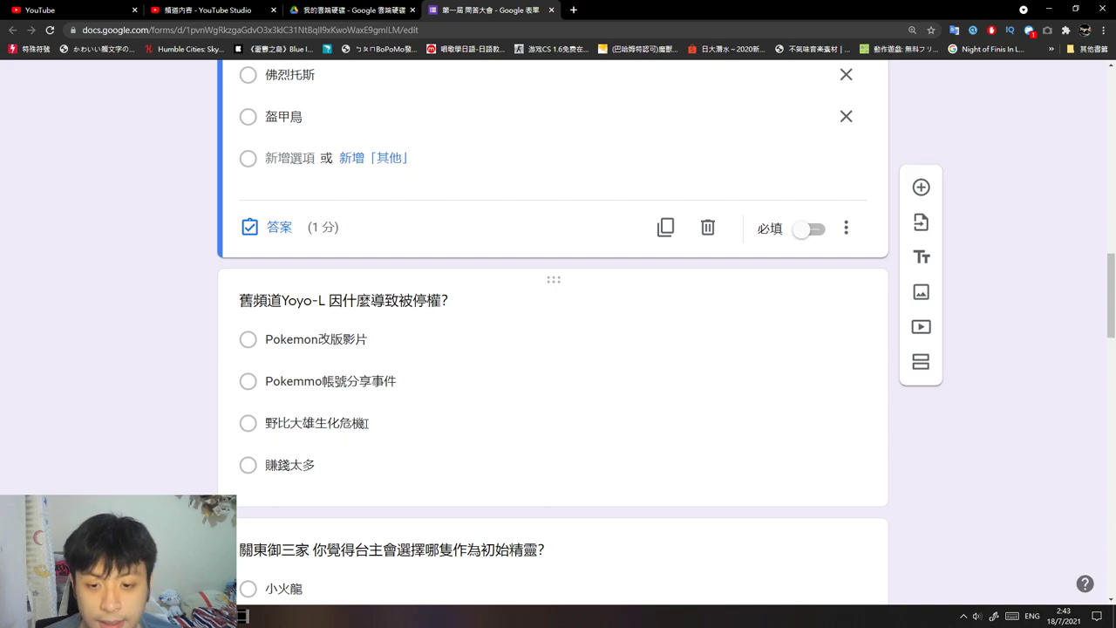
pyautogui.click(366, 422)
pyautogui.click(149, 364)
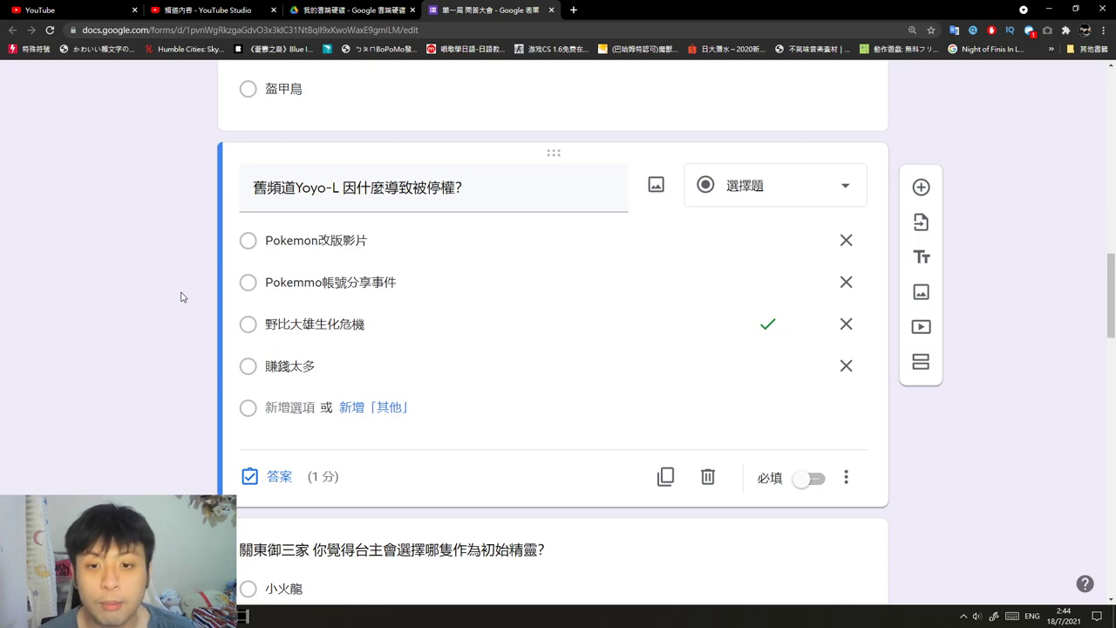
# Check the correct options of the 關東御三家 starter question and the question "台主要在2022年6月1日達成什麼目標?"
pyautogui.scroll(-2, 181, 297)
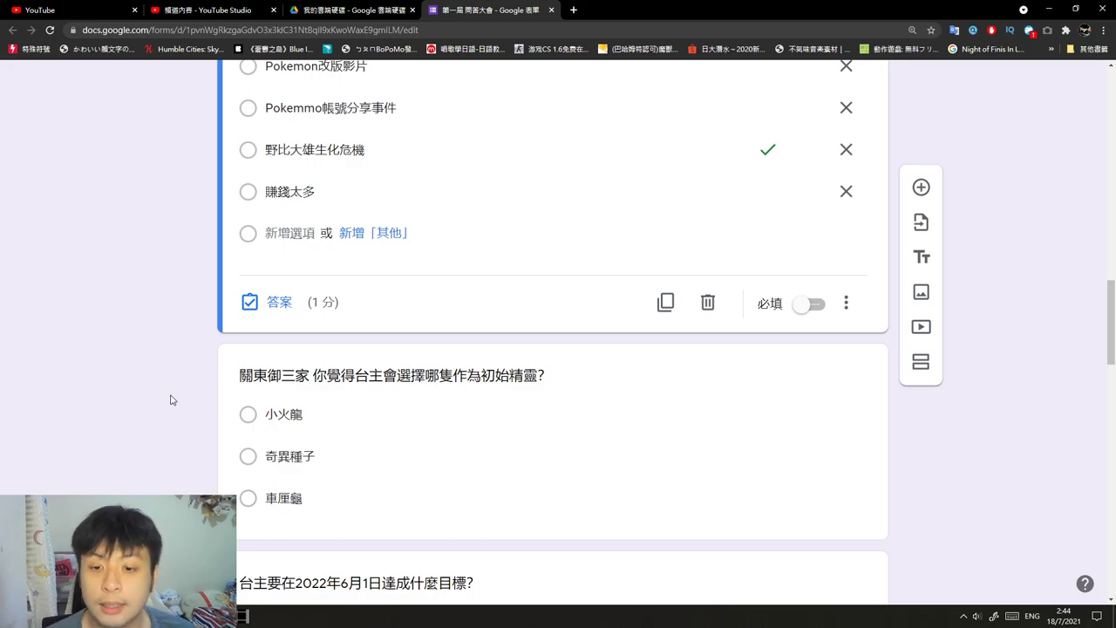
pyautogui.click(340, 455)
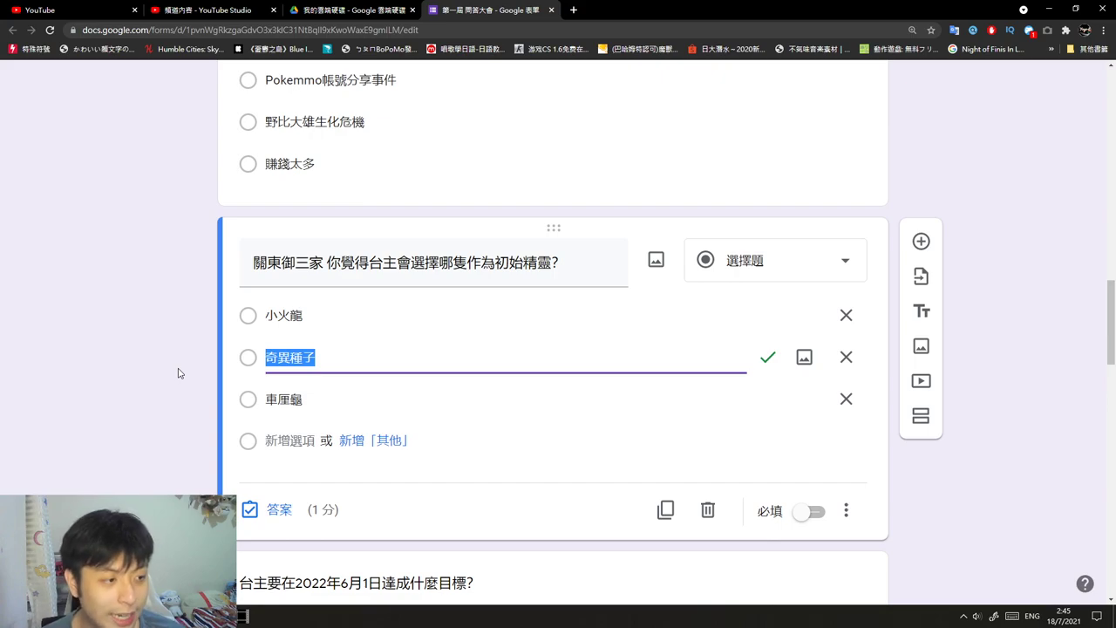
pyautogui.scroll(-2, 204, 277)
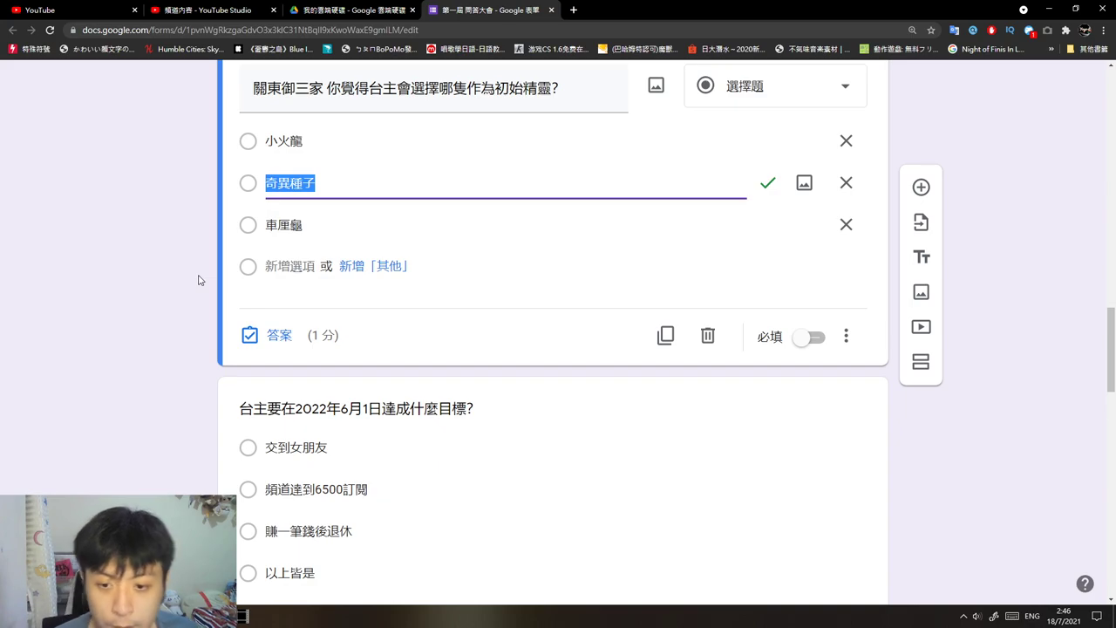
pyautogui.scroll(-1, 199, 279)
pyautogui.click(383, 436)
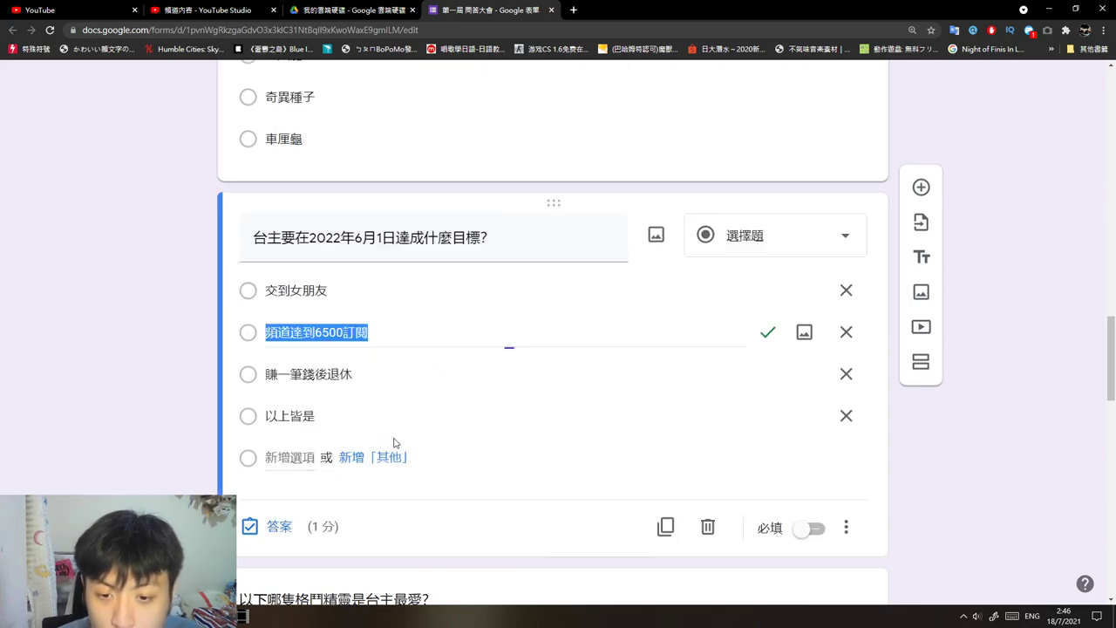
pyautogui.click(178, 400)
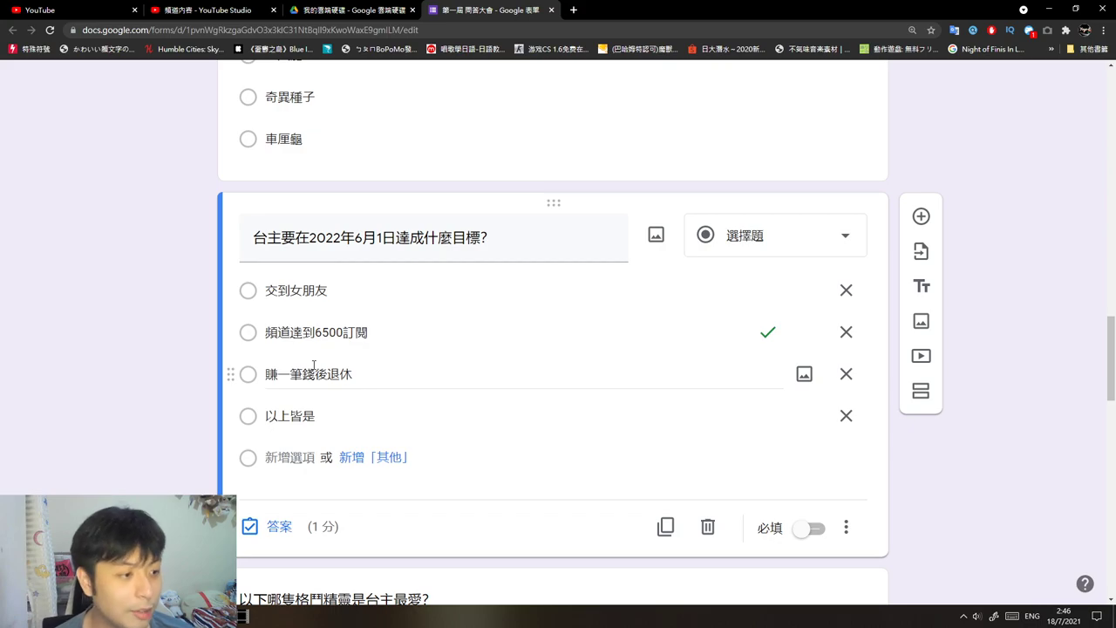
# Open the question "以下哪隻格鬥精靈是台主最愛?" to check which option is marked as correct
pyautogui.scroll(-3, 314, 364)
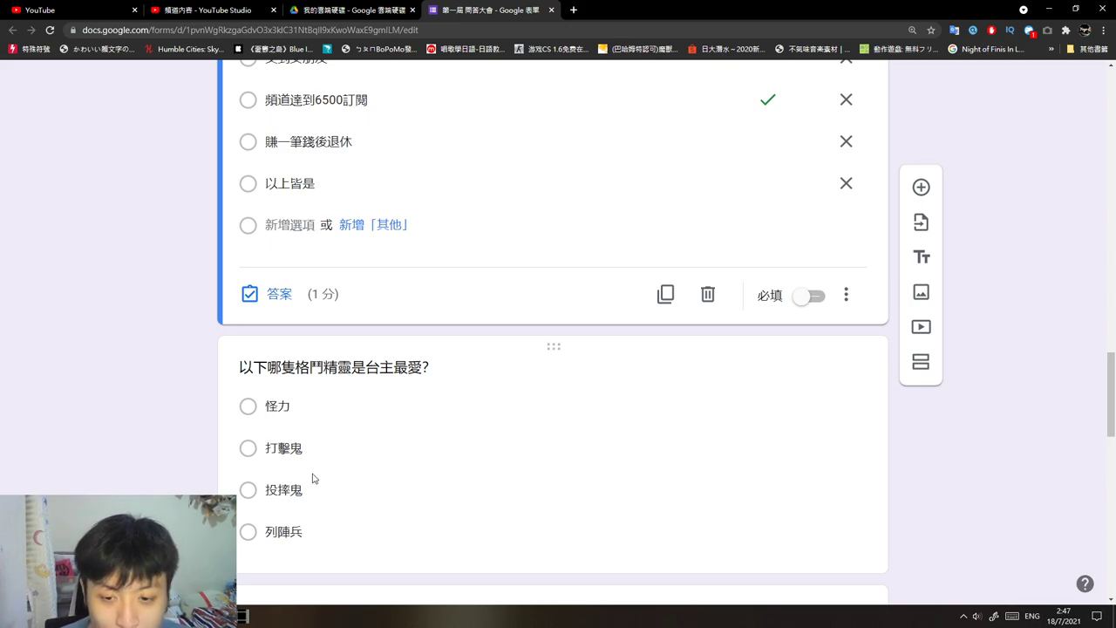
pyautogui.scroll(-1, 194, 404)
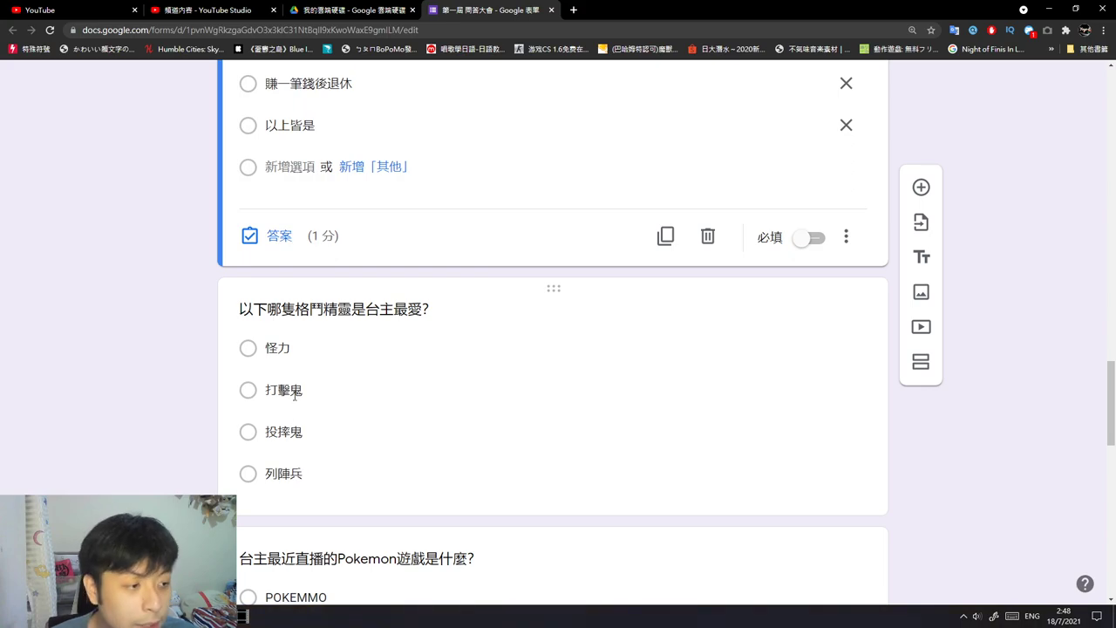
pyautogui.click(279, 390)
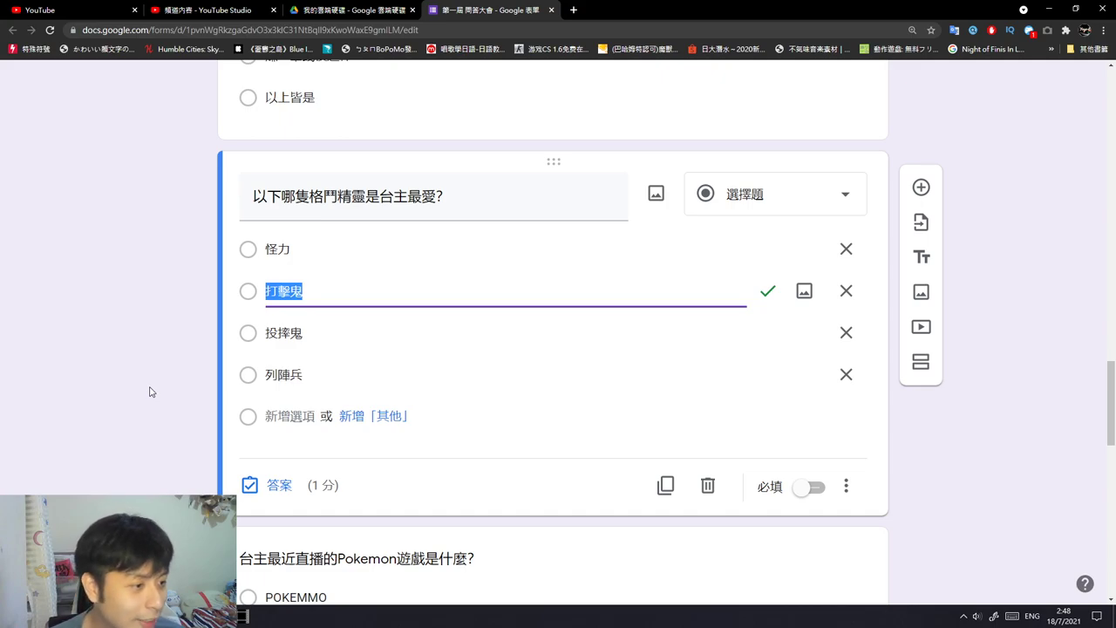
pyautogui.scroll(-2, 149, 392)
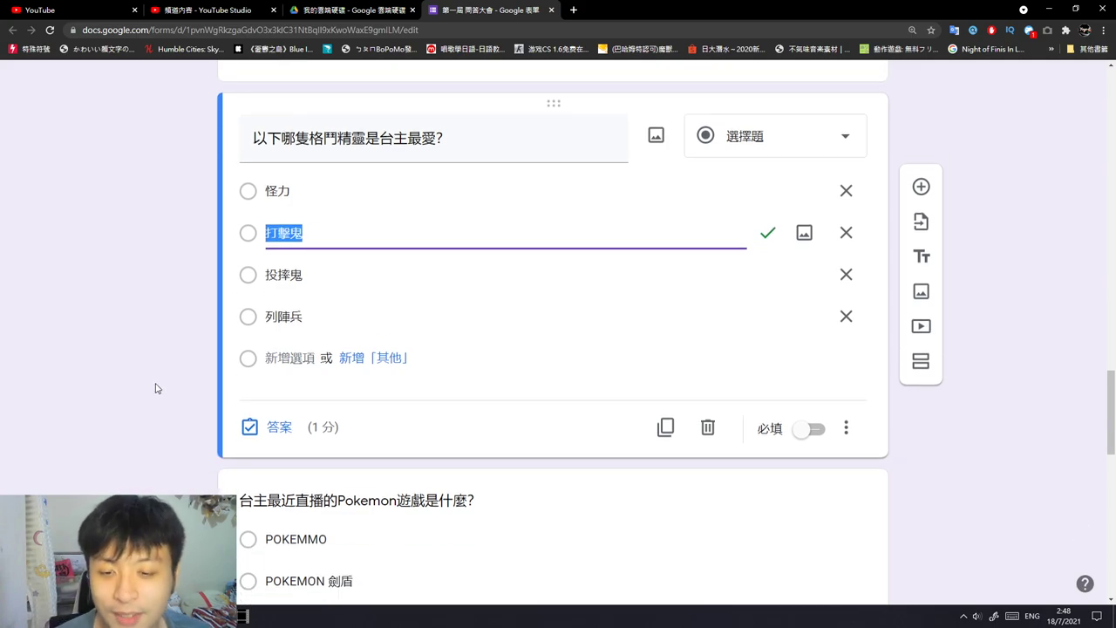
pyautogui.click(151, 384)
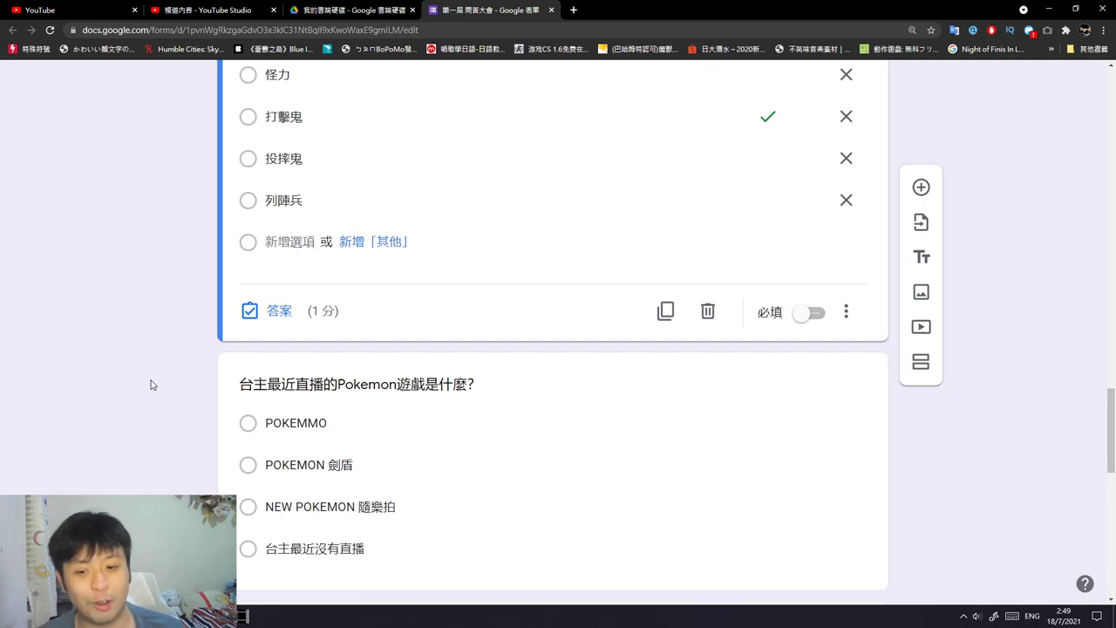
# Check the correct options of "台主最近直播的Pokemon遊戲是什麼?" and of the question about the benefits of 興趣班
pyautogui.scroll(-1, 78, 386)
pyautogui.click(341, 436)
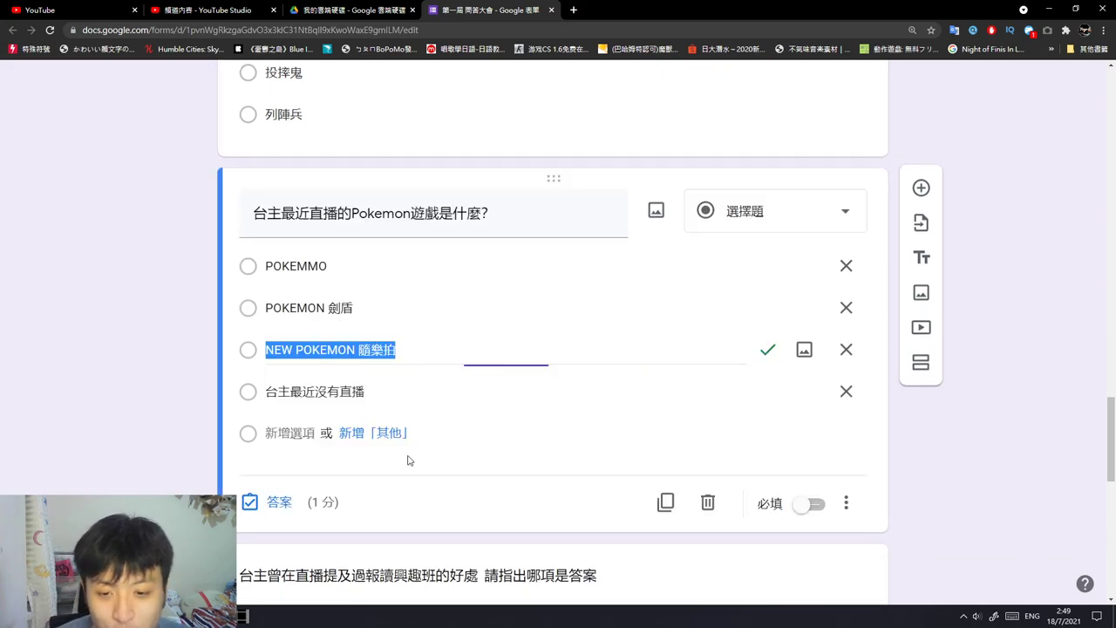
pyautogui.click(145, 415)
pyautogui.scroll(-2, 145, 384)
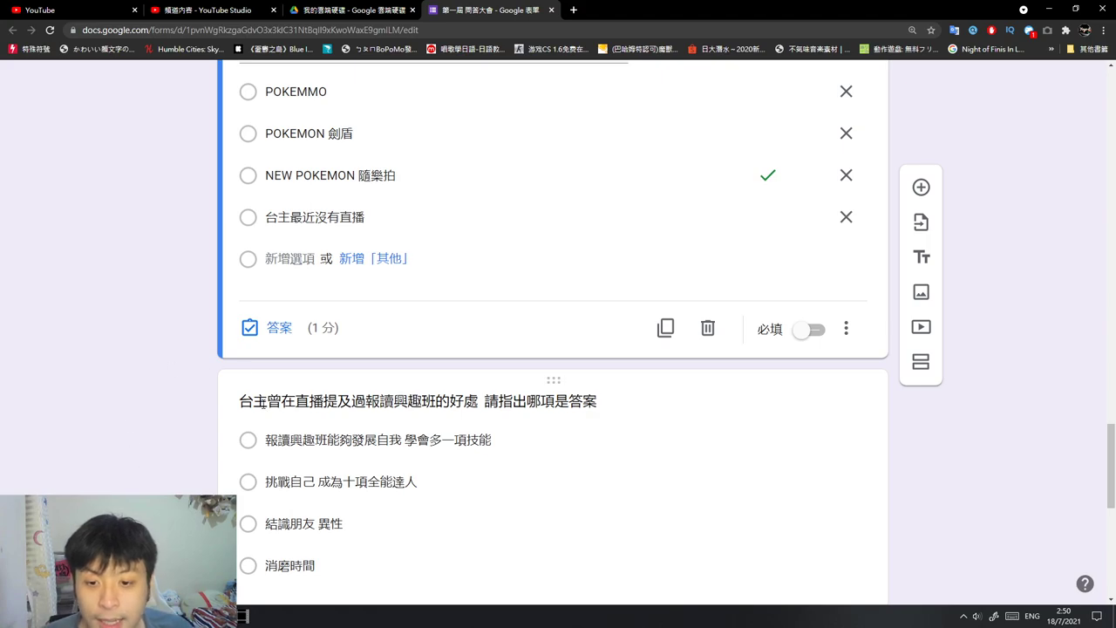
pyautogui.click(380, 528)
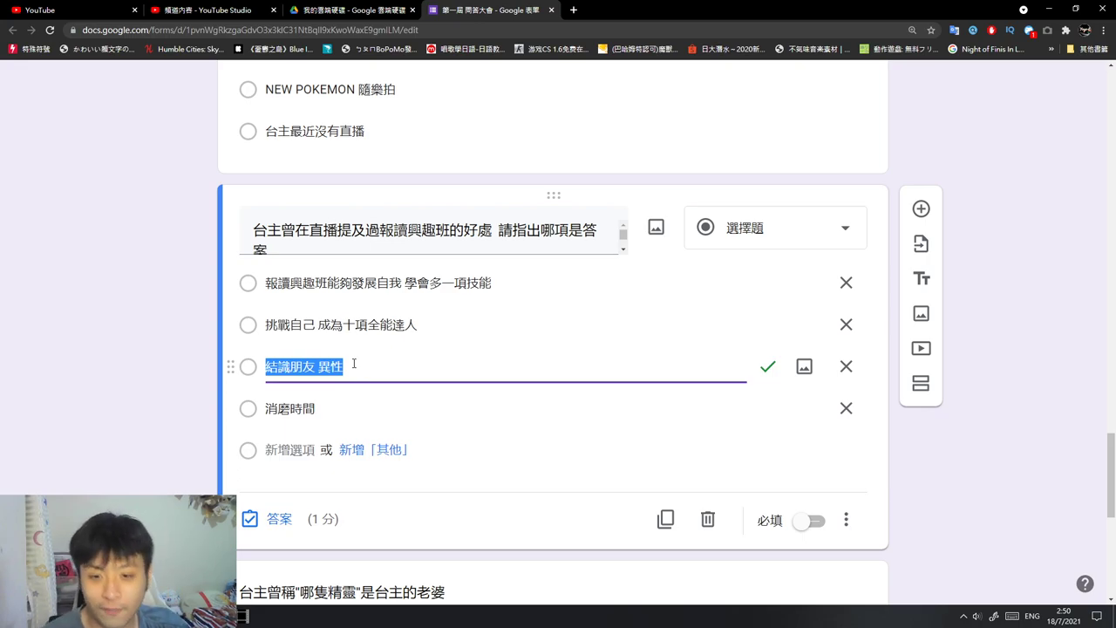
# Open the question "台主曾稱"哪隻精靈"是台主的老婆" to check which option is marked as correct
pyautogui.scroll(-2, 427, 340)
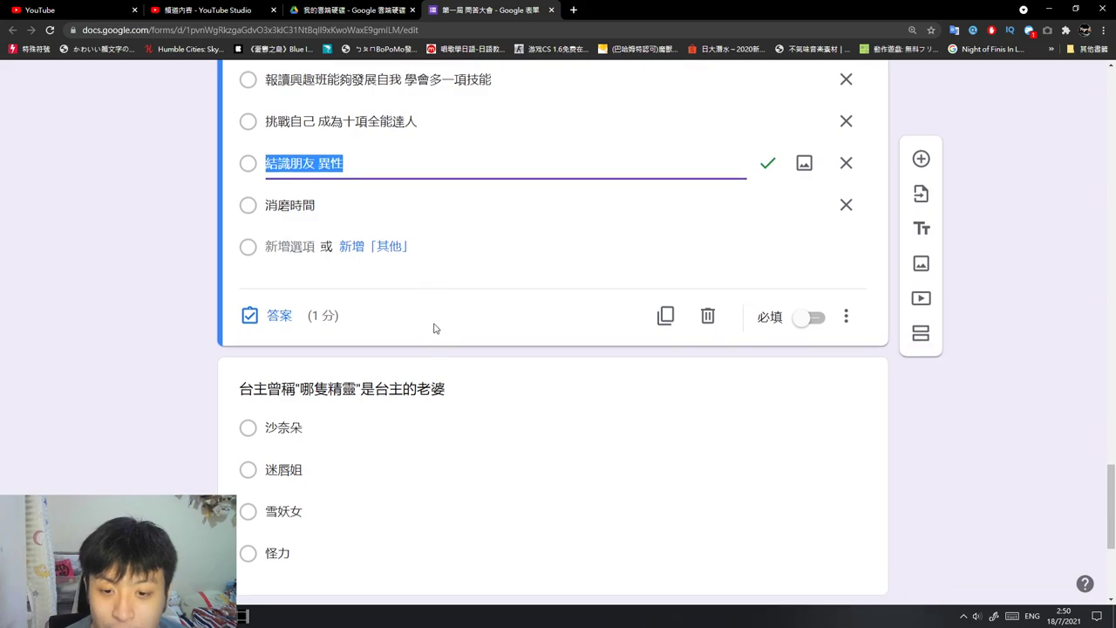
pyautogui.scroll(-1, 435, 328)
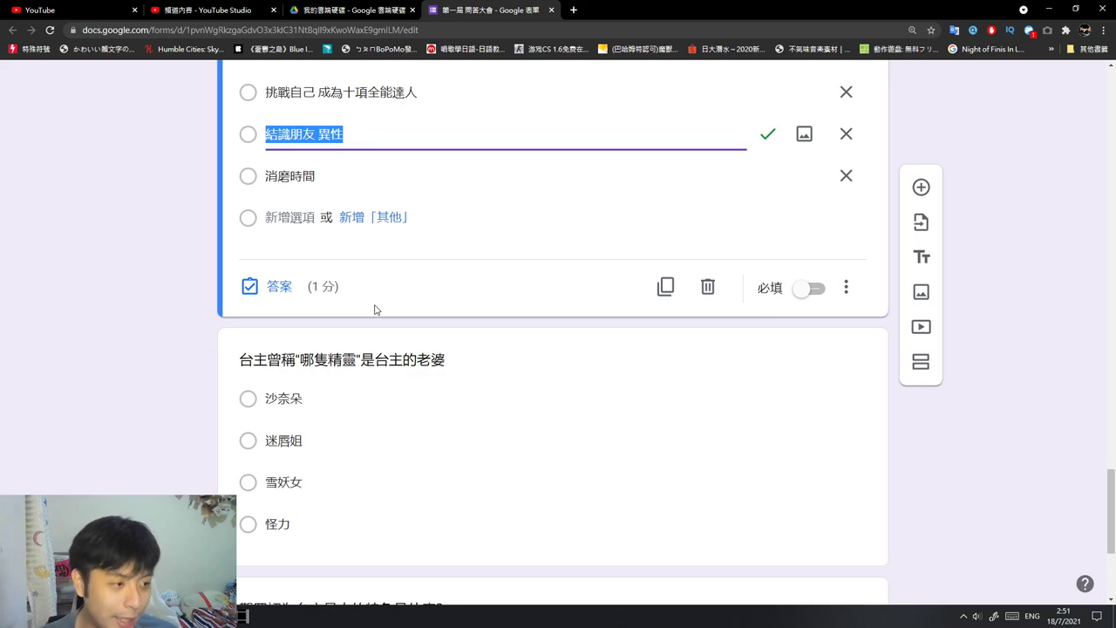
pyautogui.click(261, 455)
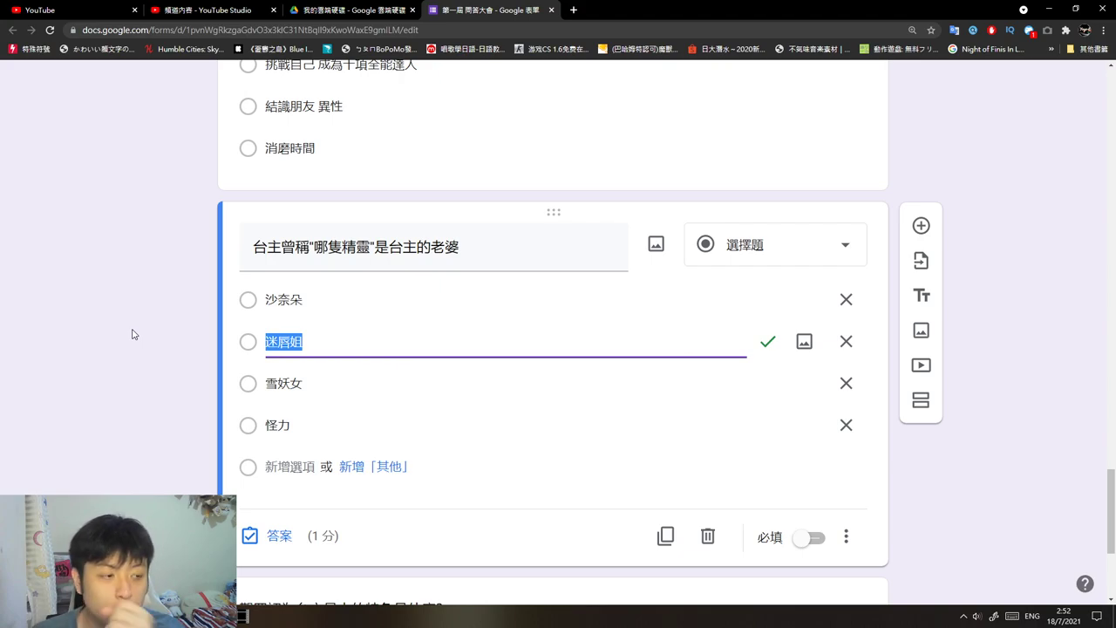
pyautogui.click(130, 359)
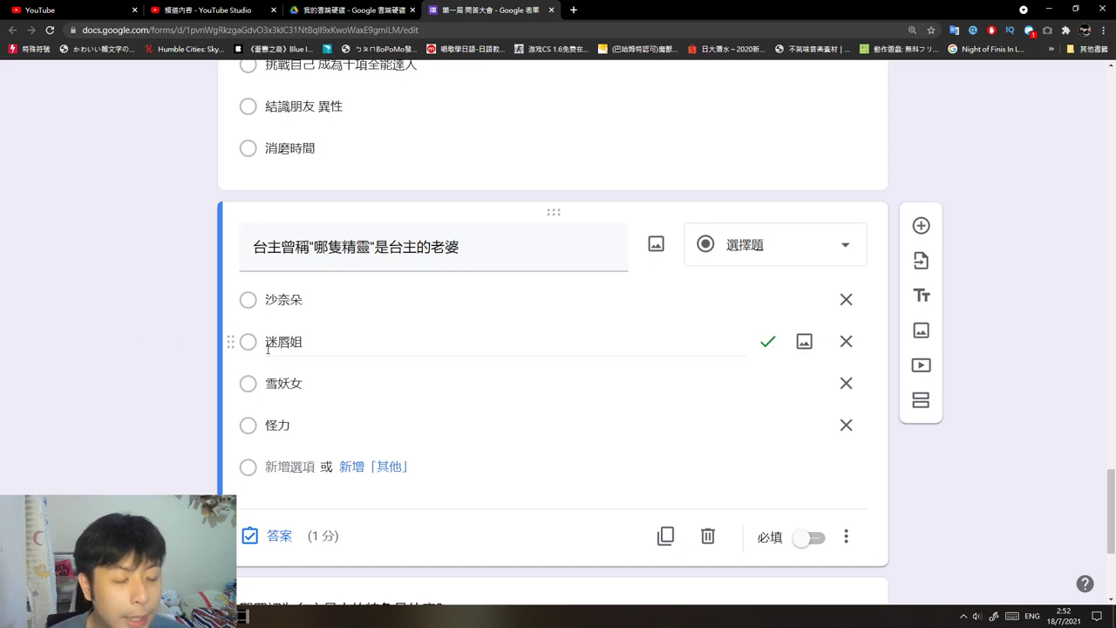
# Check the correct option of the last question, "觀眾認為台主最大的特色是什麼?", and return to the form's title
pyautogui.scroll(-3, 174, 299)
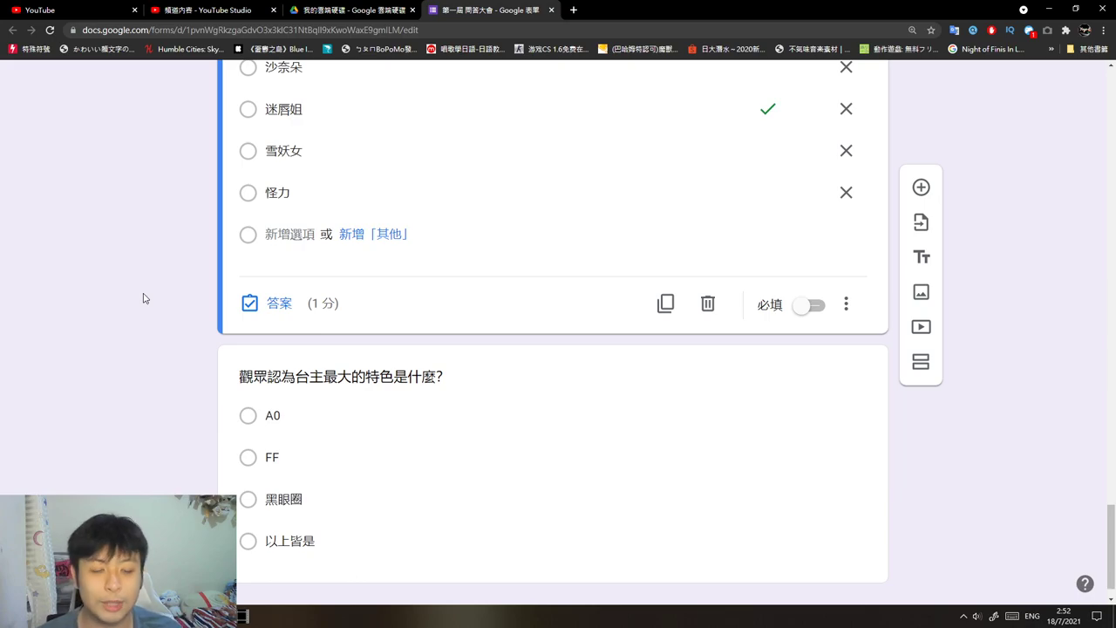
pyautogui.scroll(-1, 149, 304)
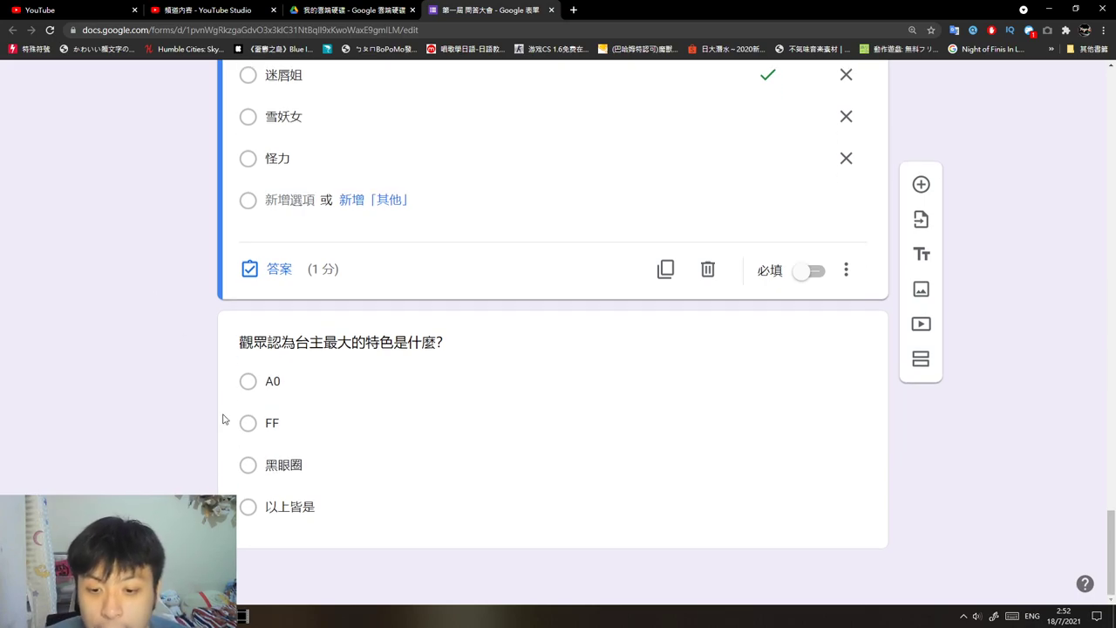
pyautogui.click(281, 506)
pyautogui.click(128, 436)
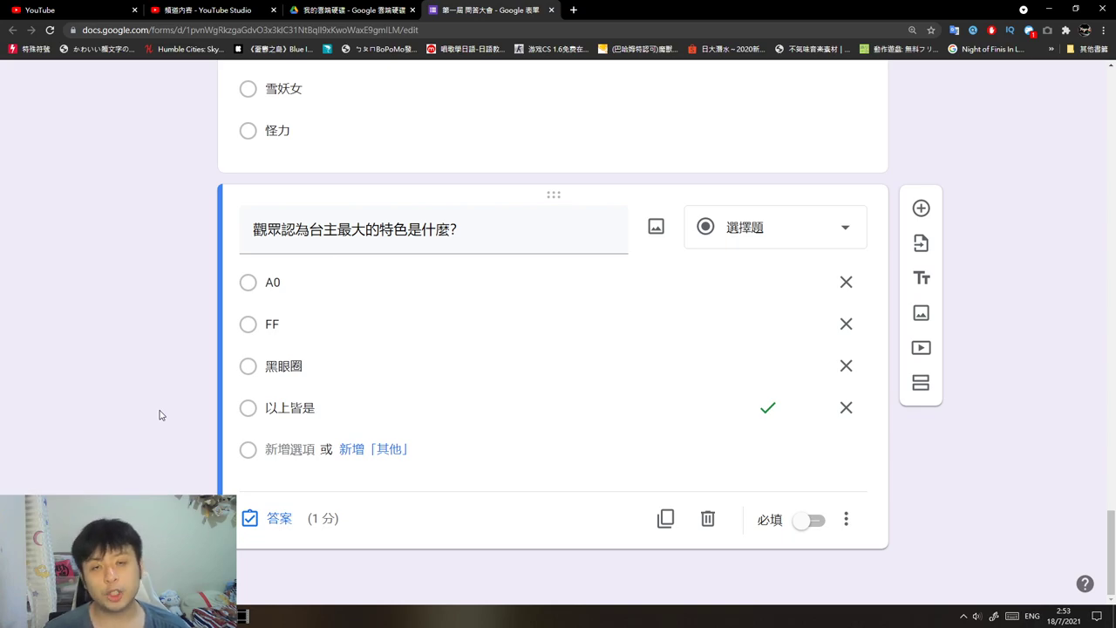
pyautogui.scroll(20, 162, 411)
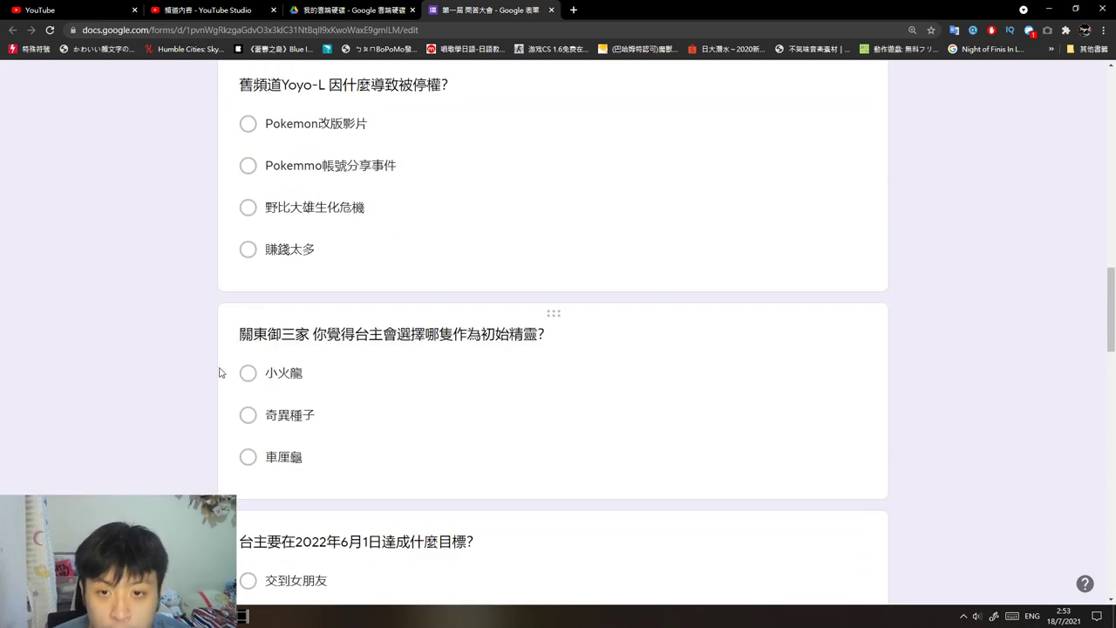
pyautogui.scroll(4, 221, 384)
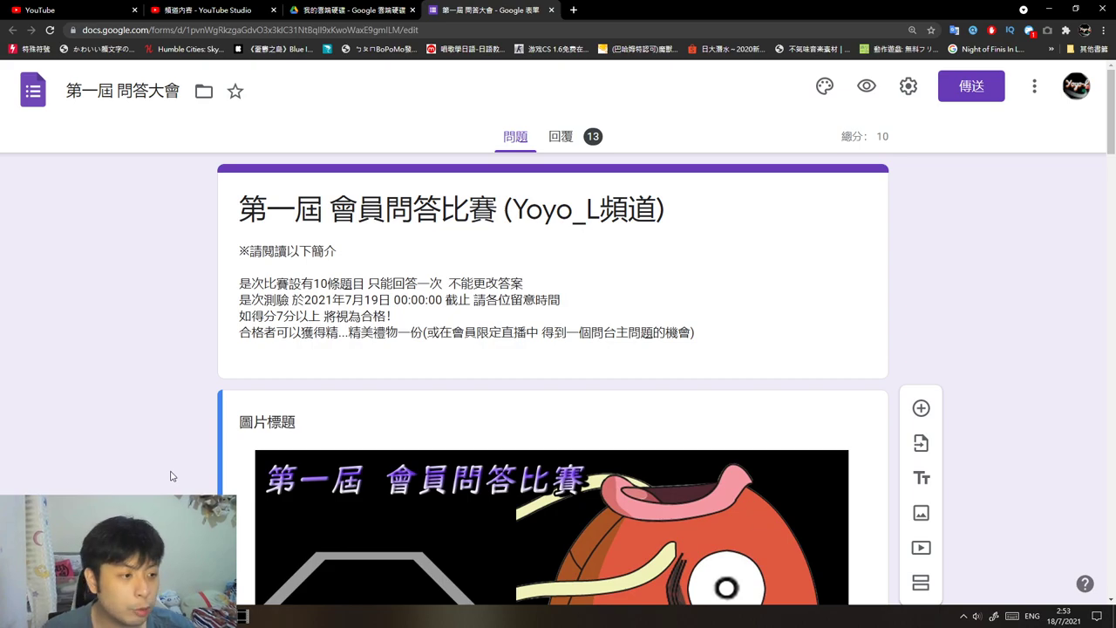